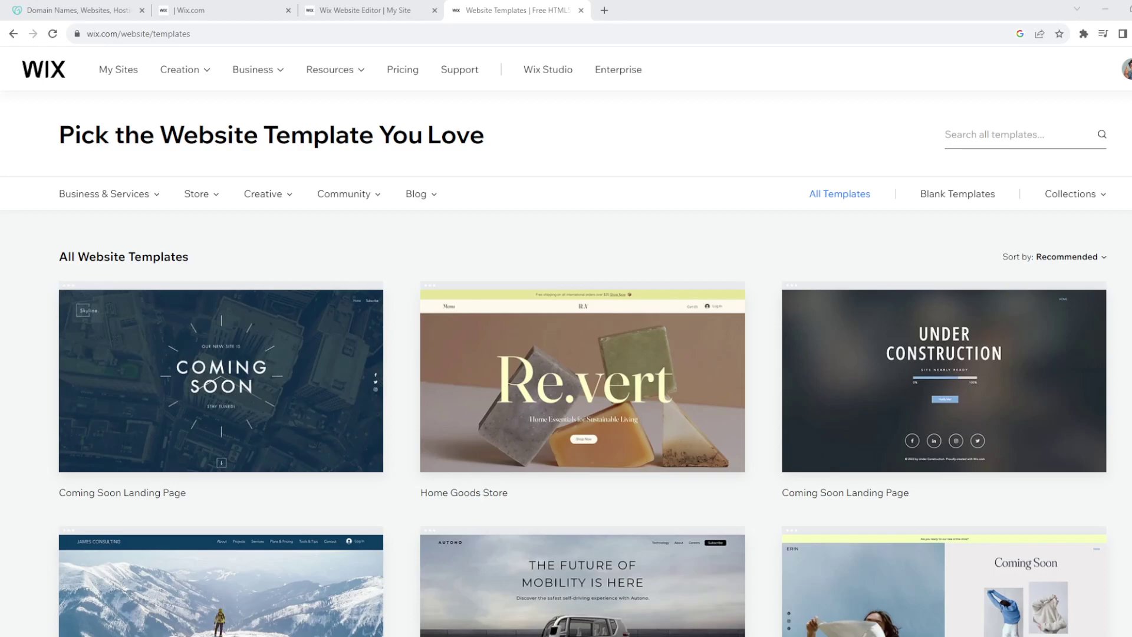
# Scroll down and back up the Shop page to view its product listings.
pyautogui.scroll(-2, 583, 377)
pyautogui.scroll(2, 583, 378)
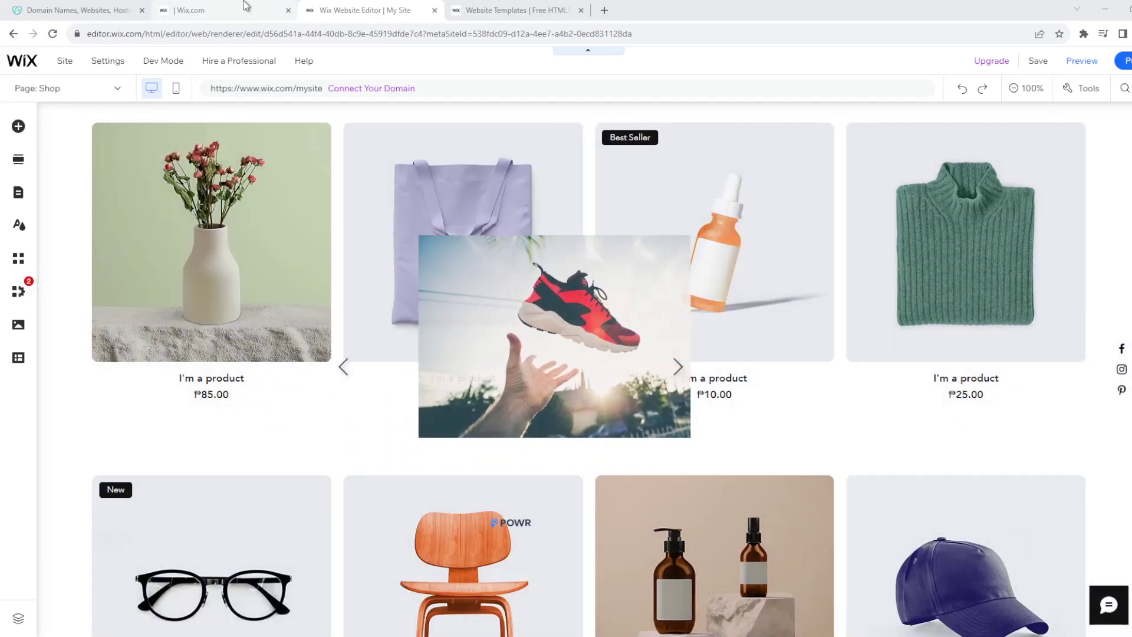
# Browse the My Site Connect a domain dashboard, then return to the Shop page editor.
pyautogui.click(246, 6)
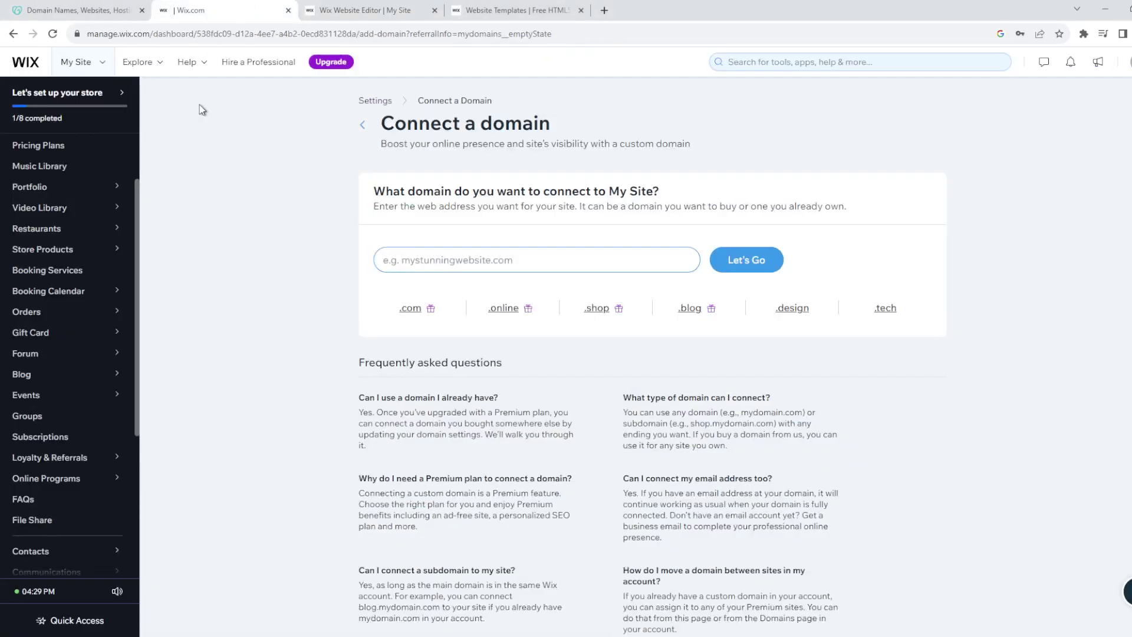
pyautogui.scroll(-4, 93, 411)
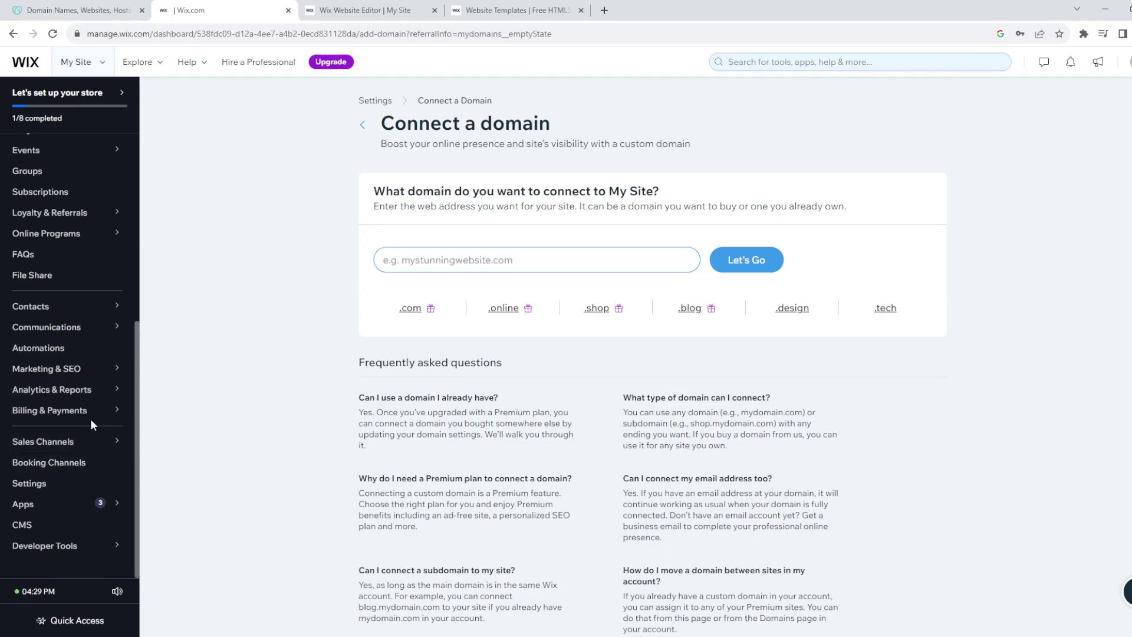
pyautogui.scroll(4, 53, 336)
pyautogui.scroll(2, 53, 336)
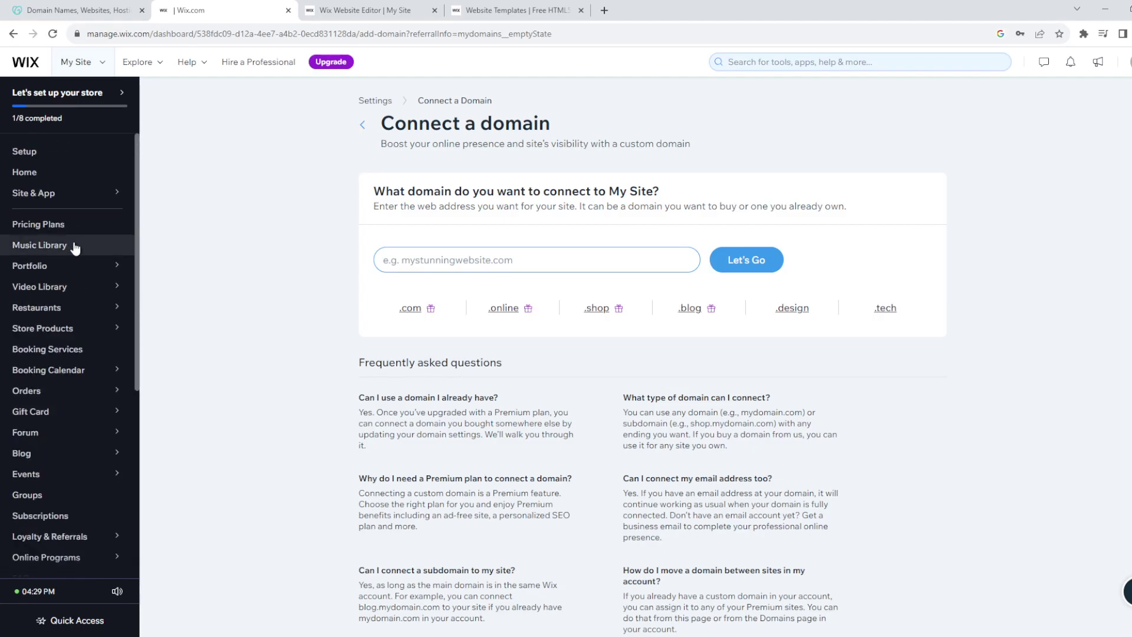
pyautogui.moveTo(51, 191)
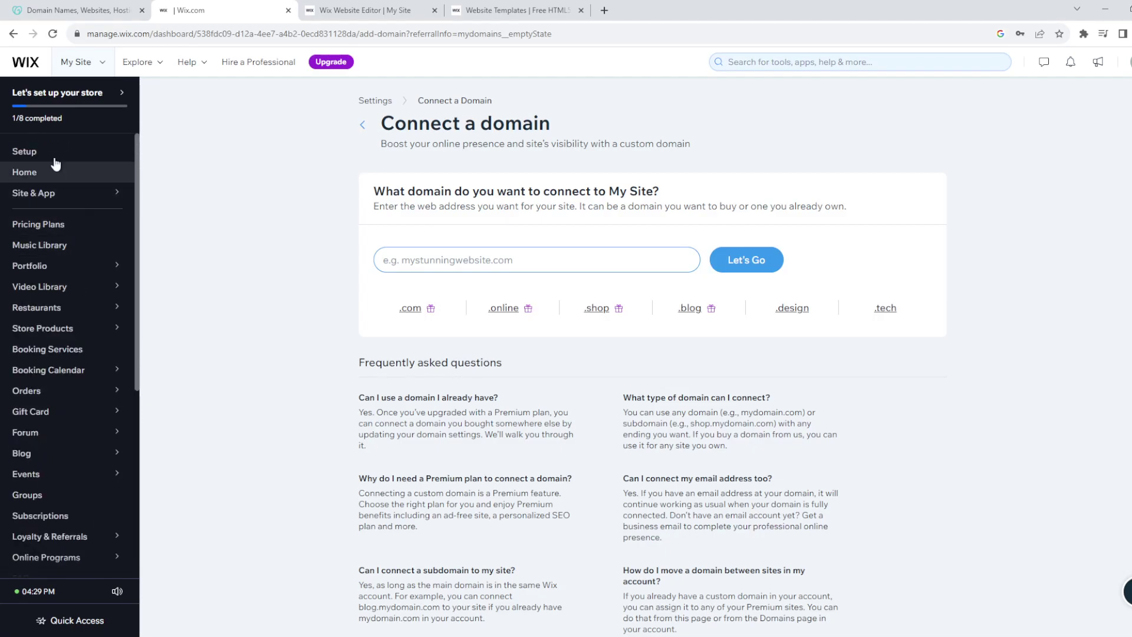
pyautogui.scroll(-3, 52, 333)
pyautogui.scroll(-3, 54, 438)
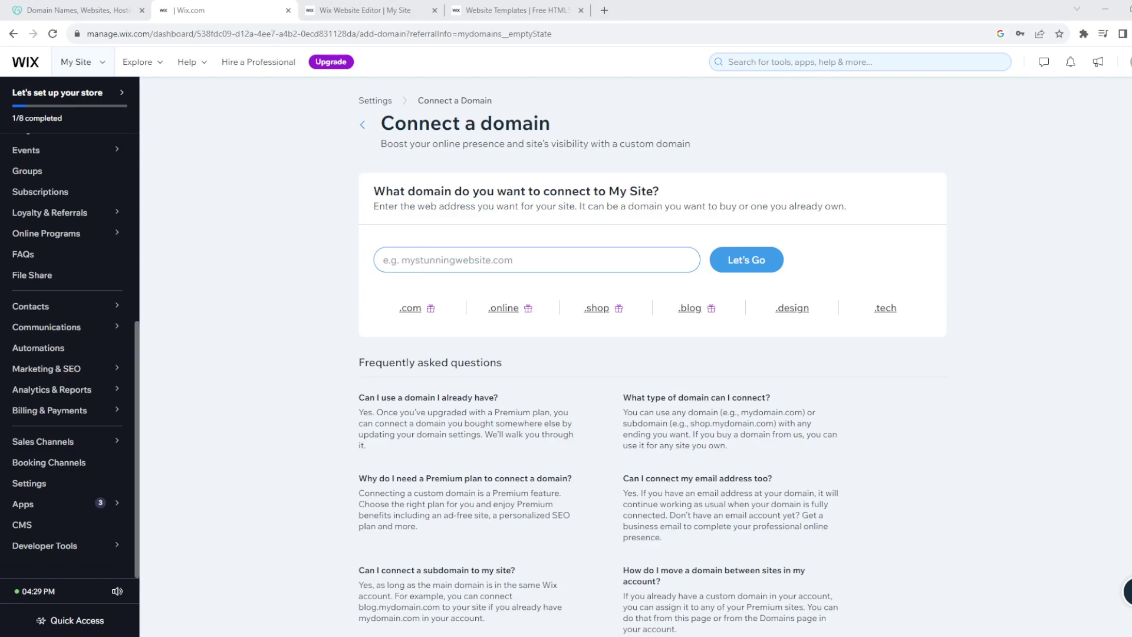
pyautogui.scroll(4, 28, 203)
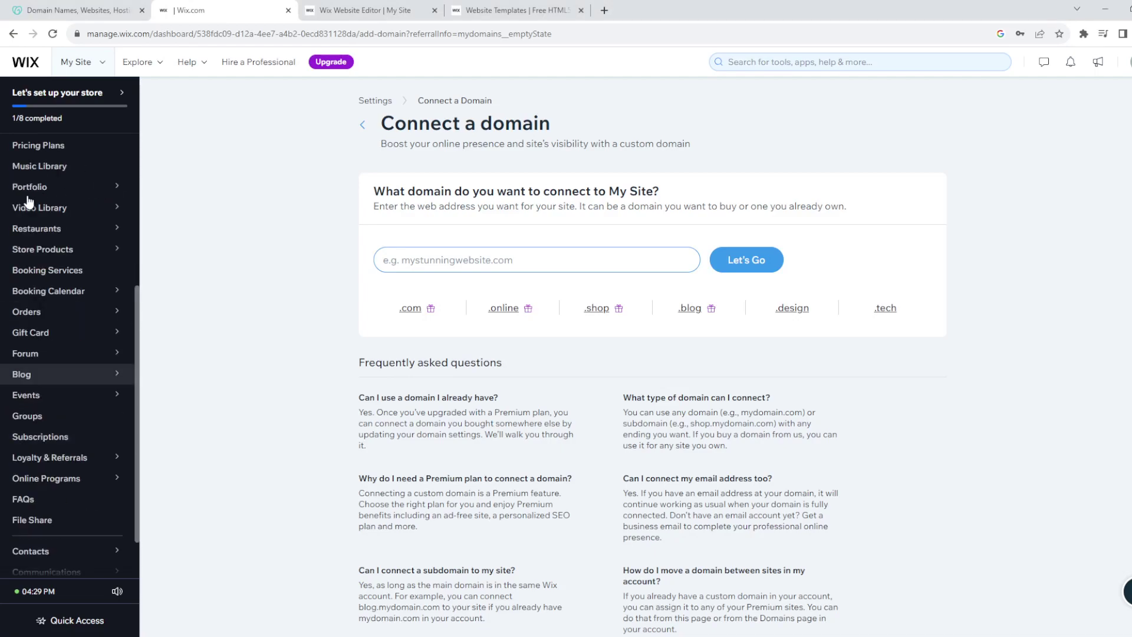
pyautogui.scroll(3, 28, 202)
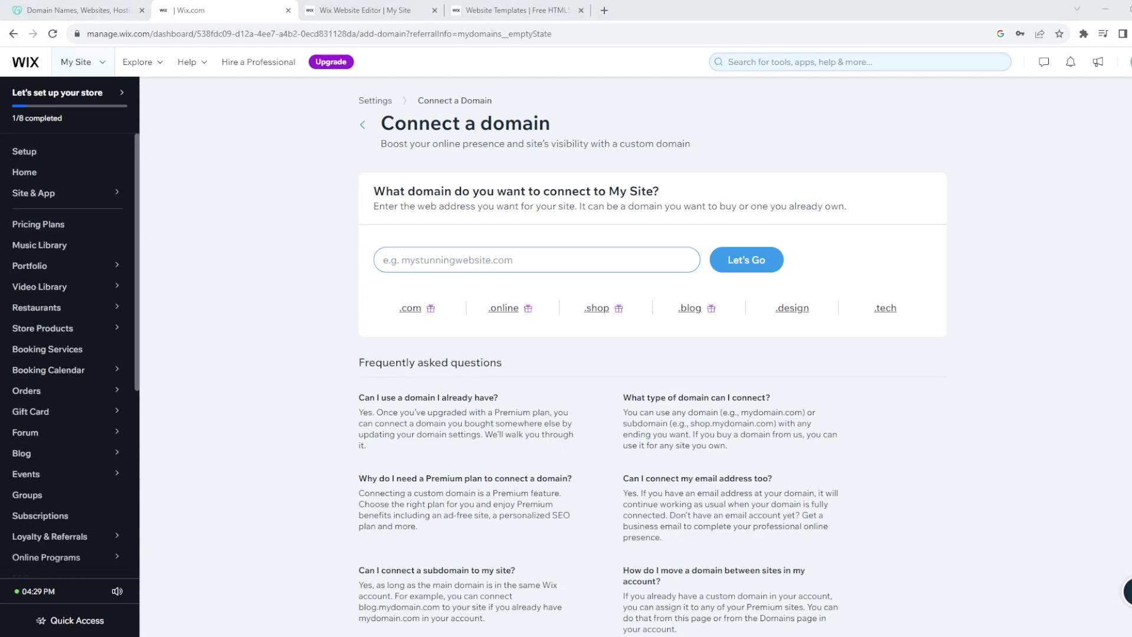
pyautogui.click(365, 11)
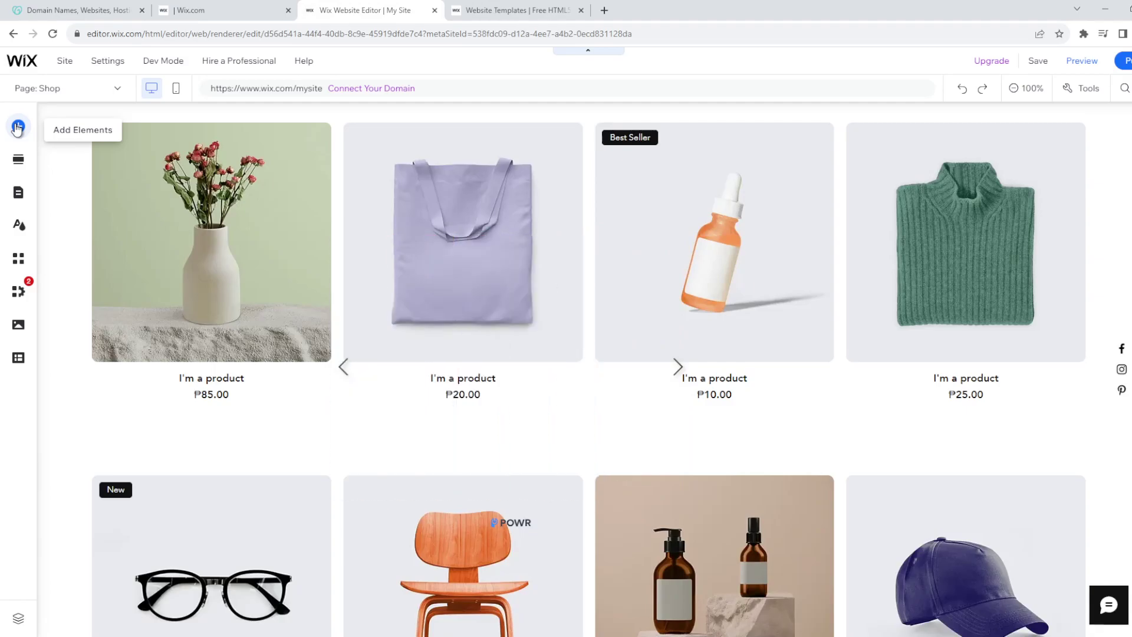
# Show the Embed Code elements: Embed HTML, Embed a site and Custom element.
pyautogui.click(17, 127)
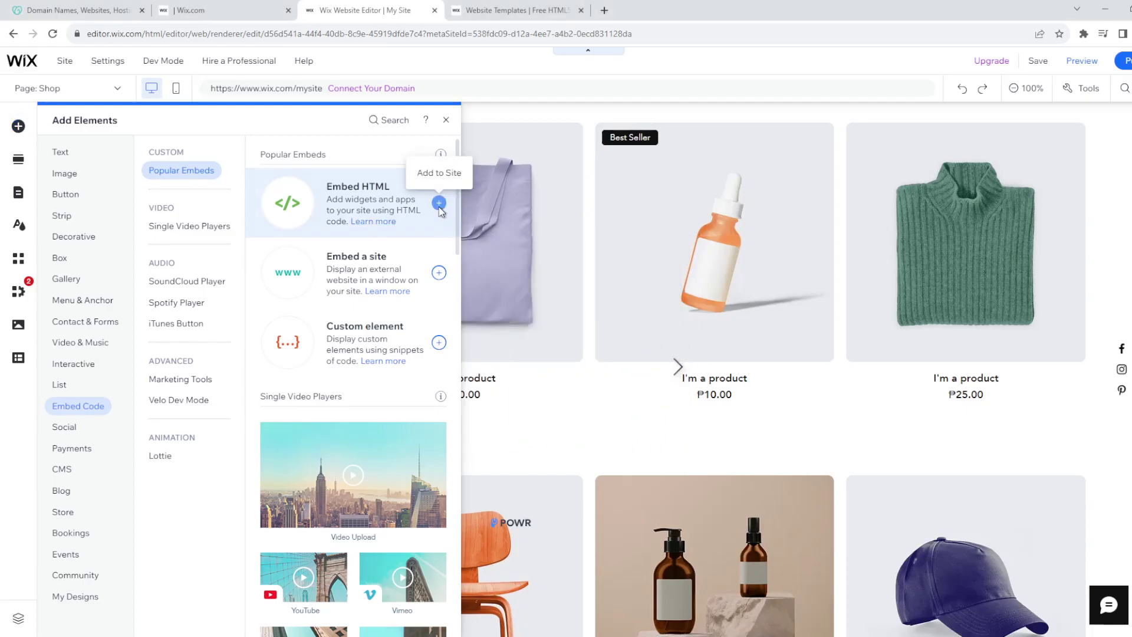
# Place an Embed HTML box over the slideshow with the code 'adding wbsite url'.
pyautogui.click(439, 203)
pyautogui.moveTo(581, 339); pyautogui.dragTo(585, 335)
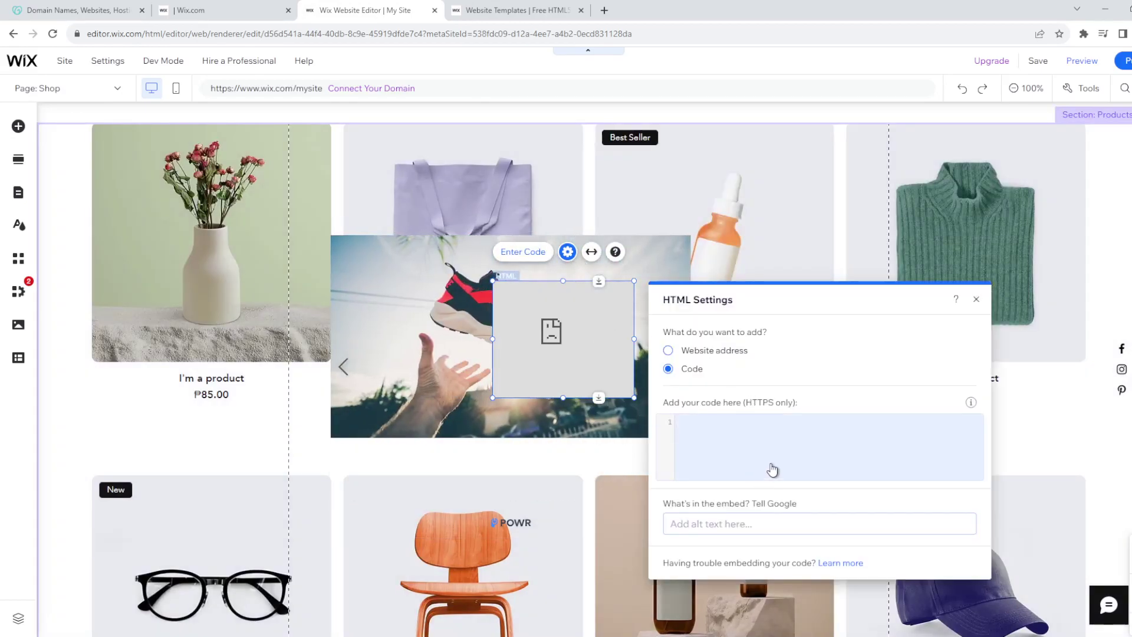
pyautogui.click(781, 439)
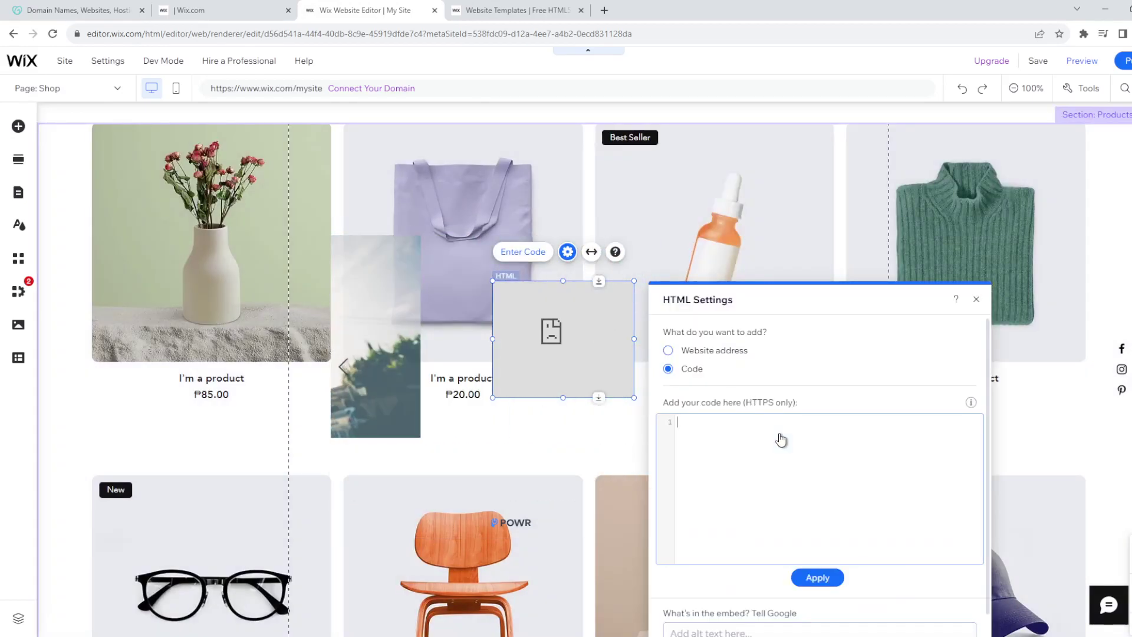
pyautogui.write('adding wbsite')
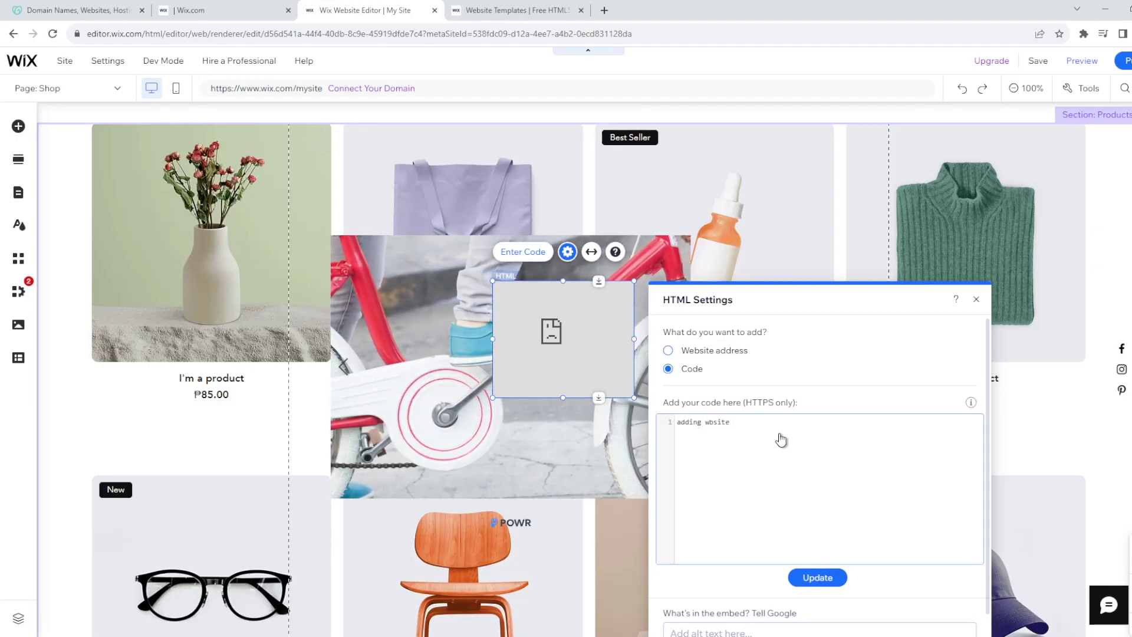
pyautogui.write(' url')
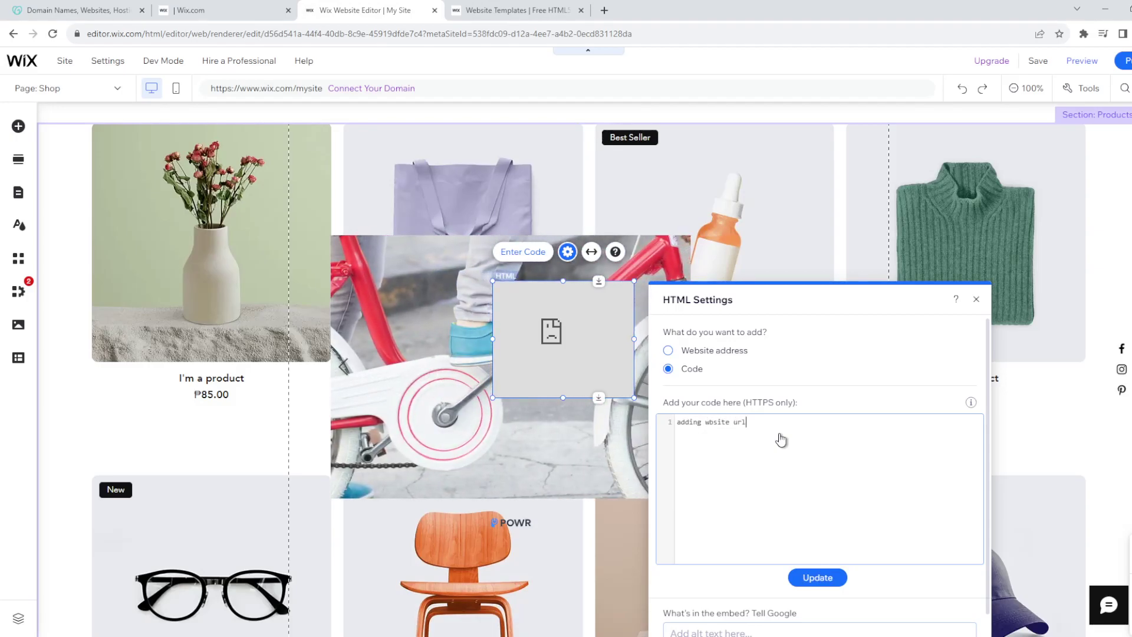
pyautogui.click(825, 579)
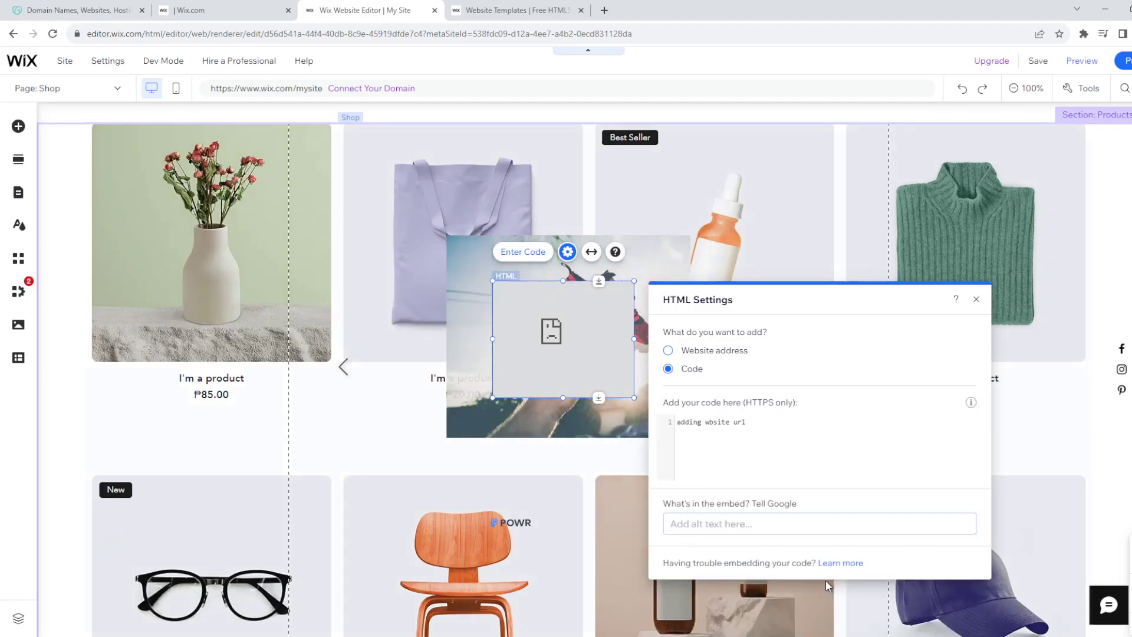
pyautogui.click(18, 128)
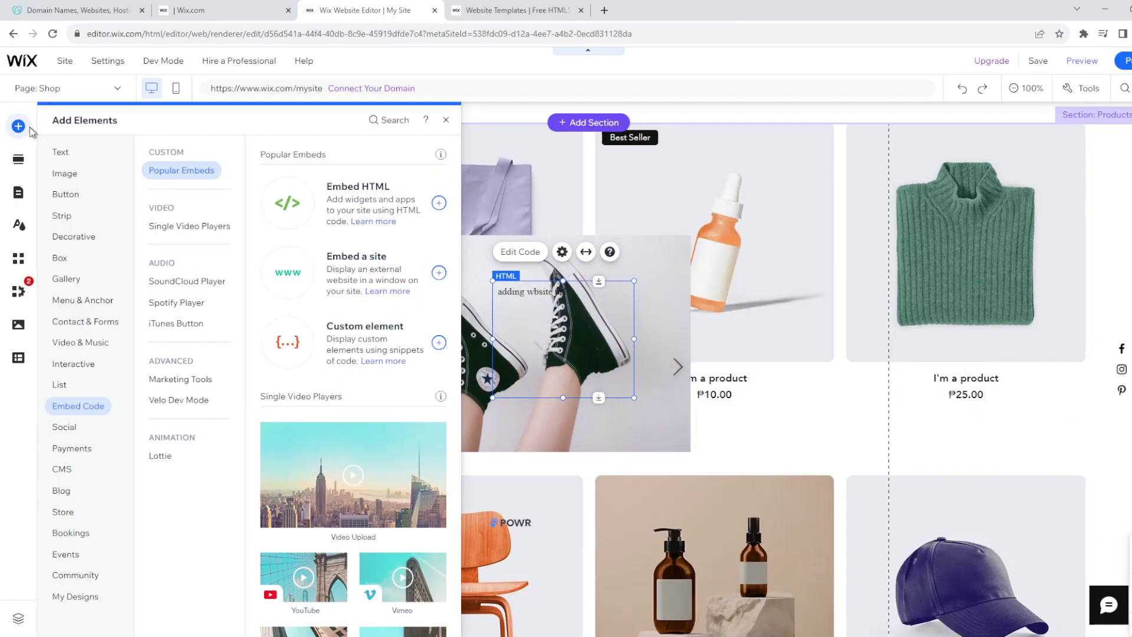
pyautogui.click(381, 275)
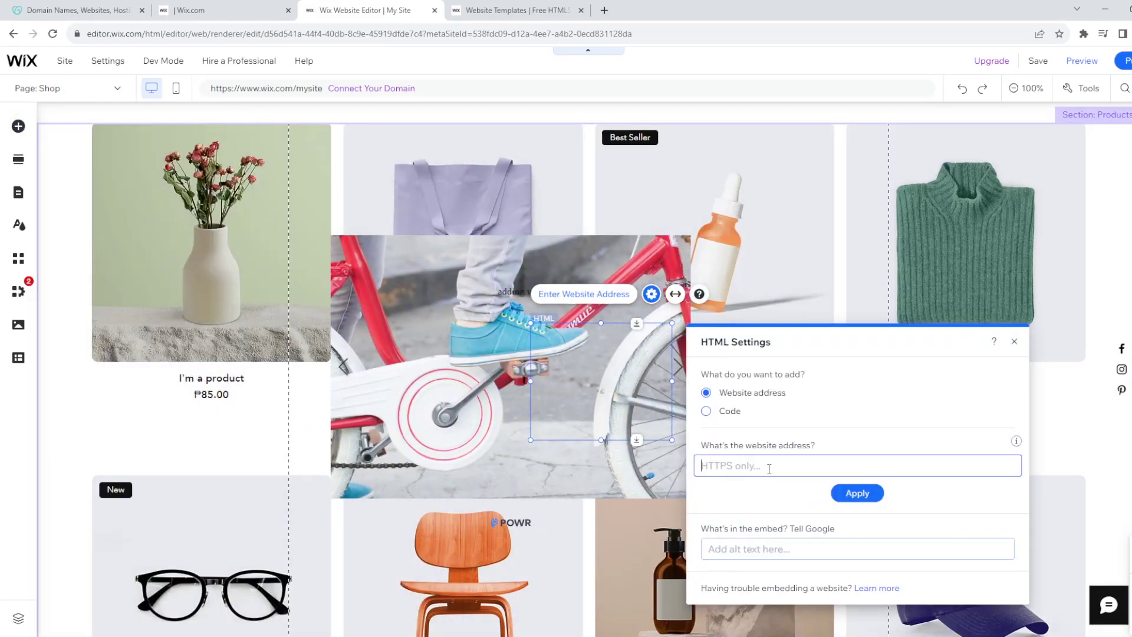
pyautogui.click(770, 468)
pyautogui.write('www.easl')
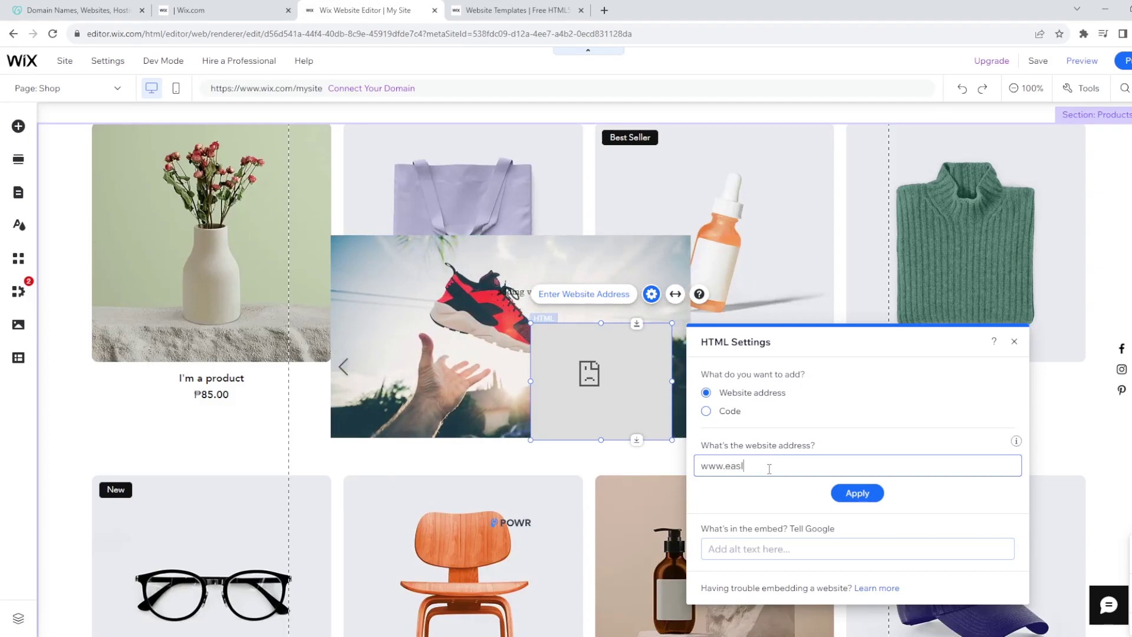
pyautogui.press('BackSpace')
pyautogui.write('y')
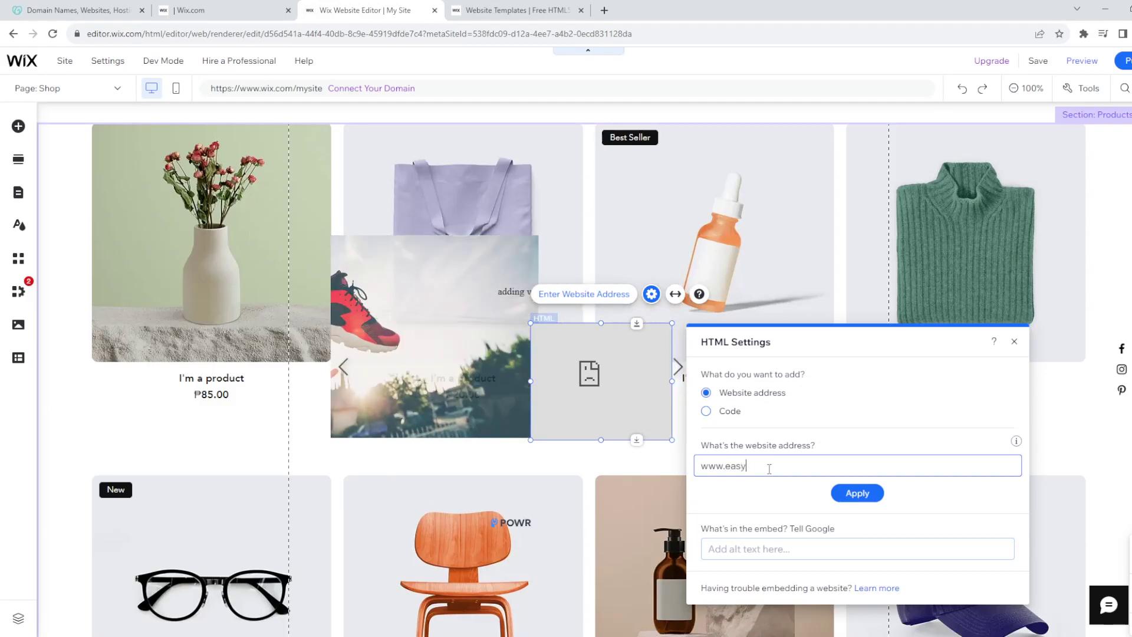
pyautogui.write('earl.com')
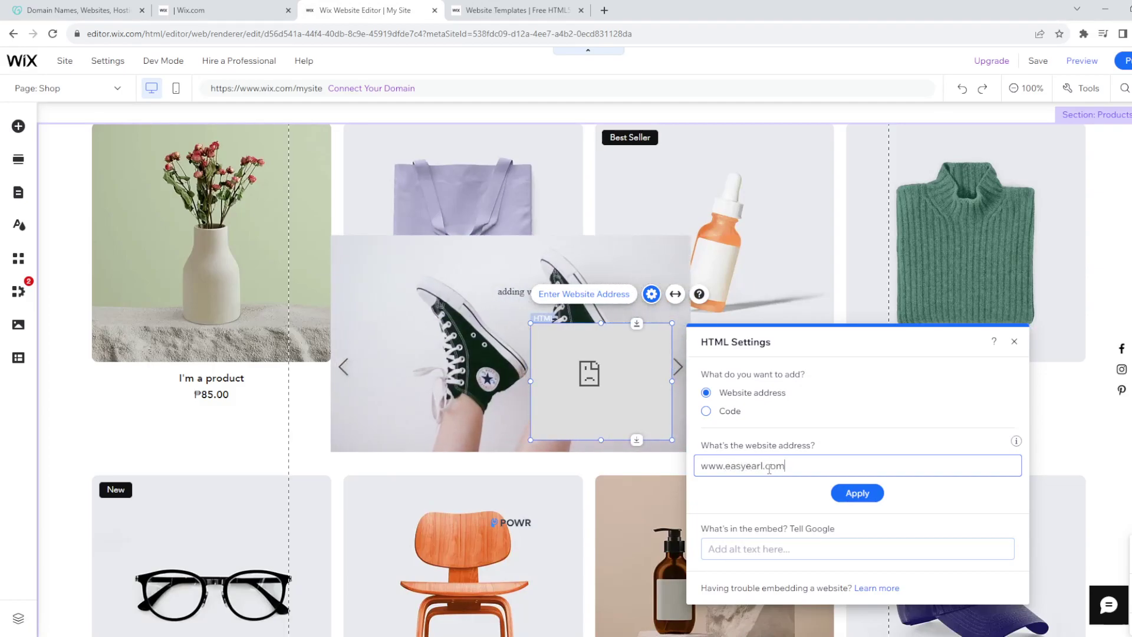
pyautogui.click(857, 493)
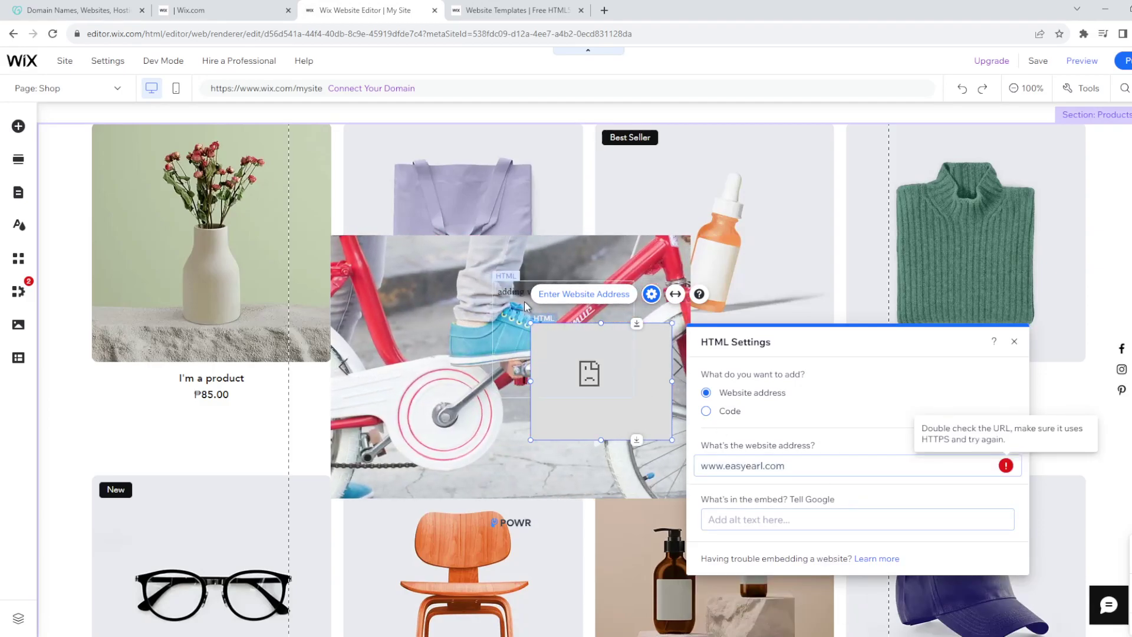
pyautogui.click(731, 465)
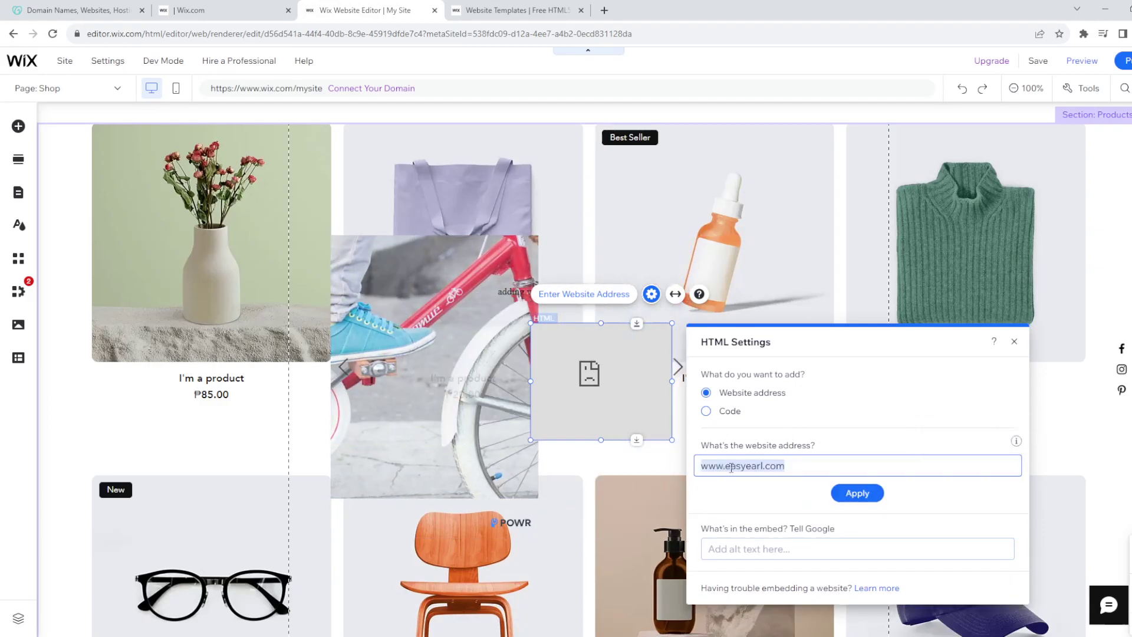
pyautogui.moveTo(725, 466); pyautogui.dragTo(763, 465)
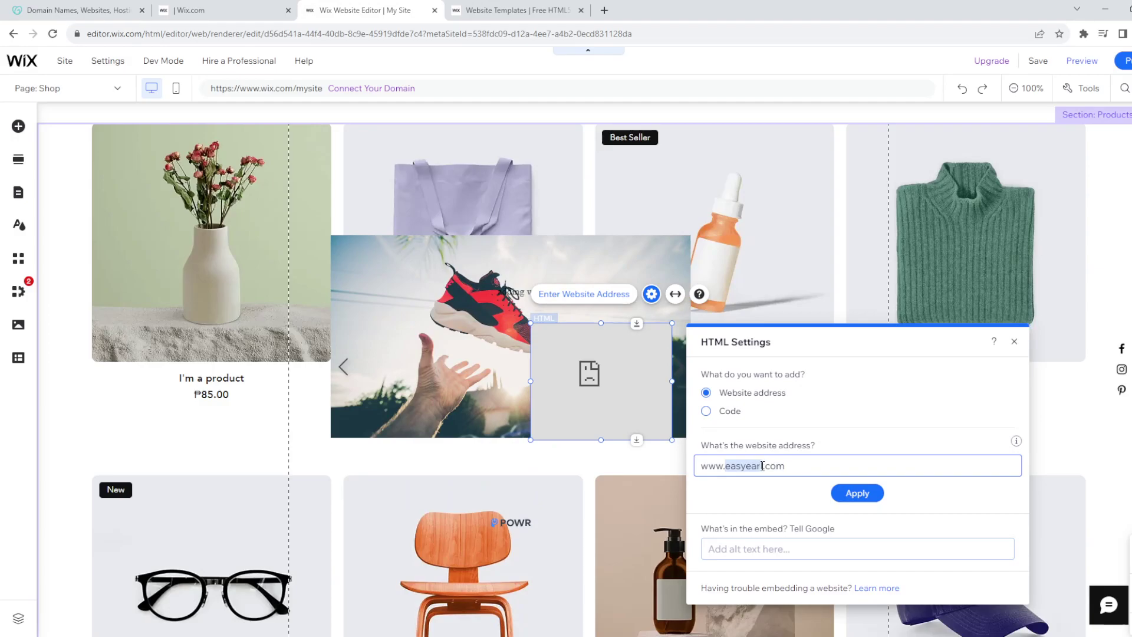
pyautogui.write('wix')
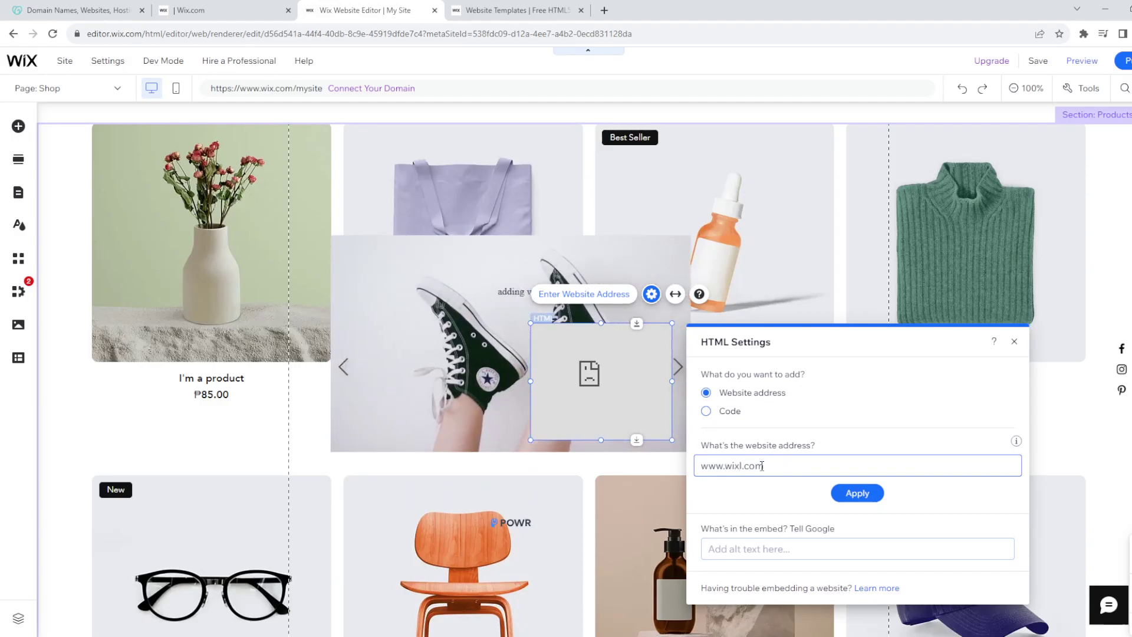
pyautogui.press('Left')
pyautogui.press('Left')
pyautogui.press('Left')
pyautogui.press('Left')
pyautogui.press('BackSpace')
pyautogui.press('Return')
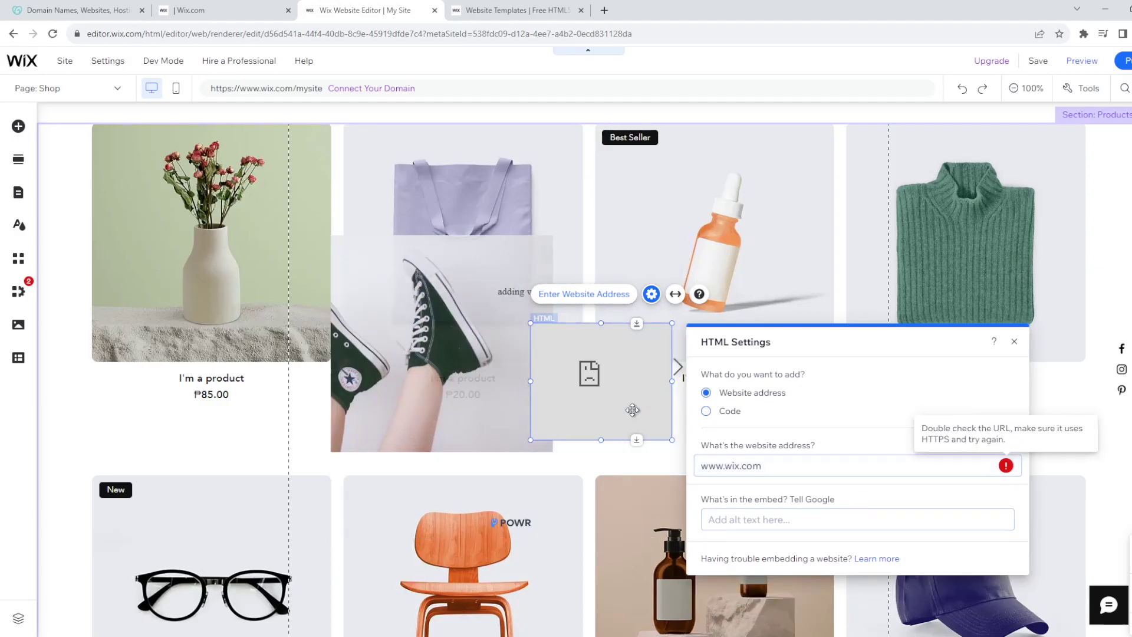
pyautogui.click(800, 467)
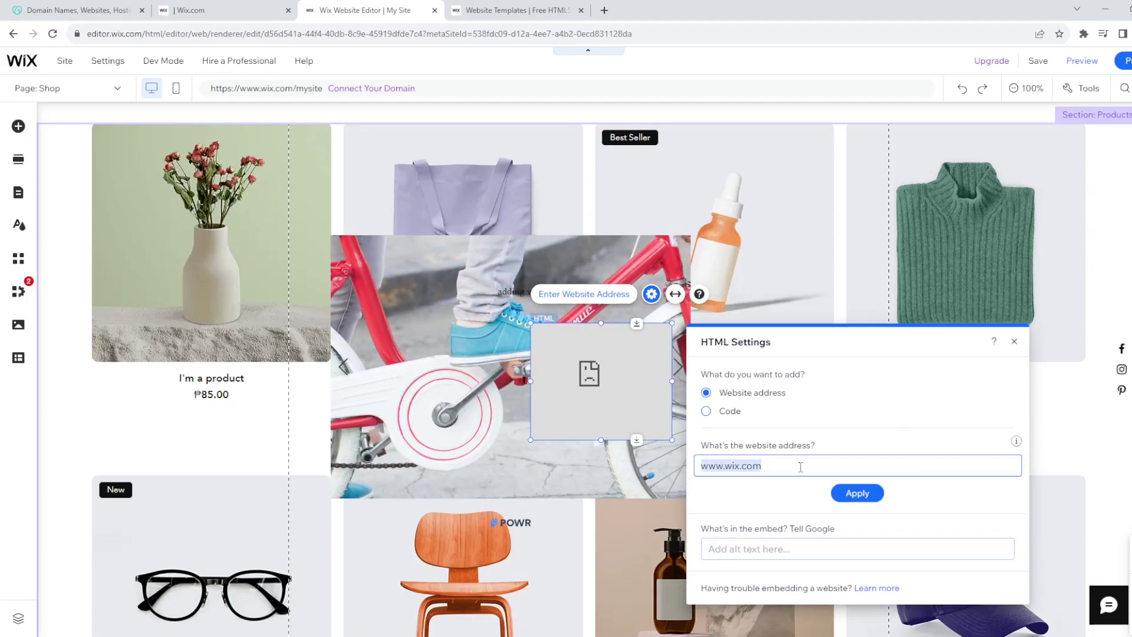
pyautogui.click(800, 467)
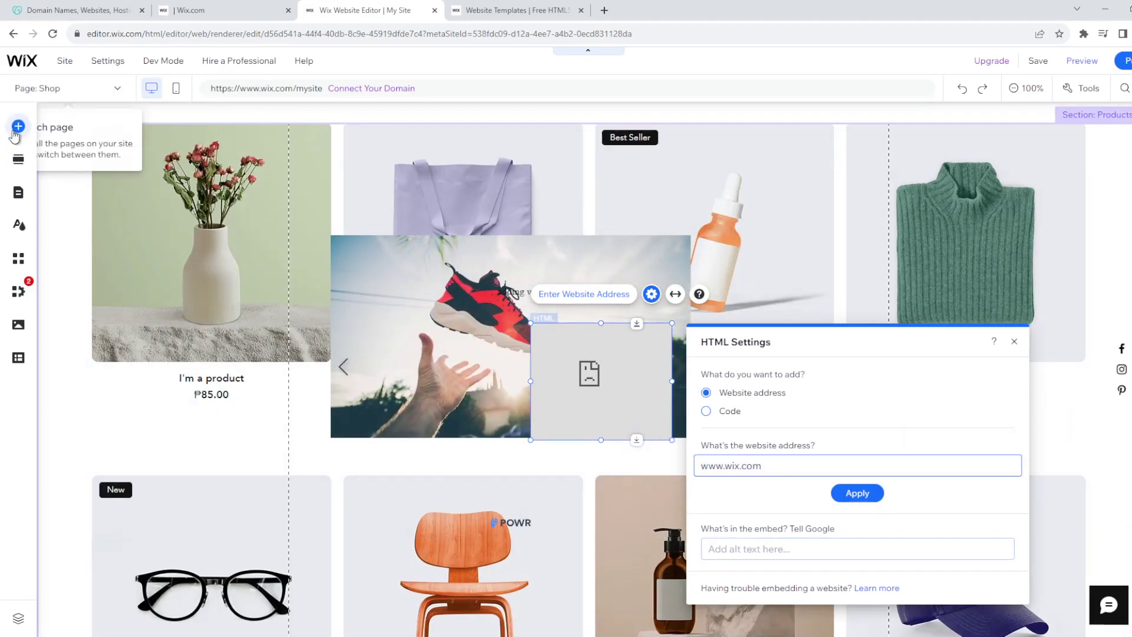
# Add a Custom element from the Embed Code list onto the Shop page.
pyautogui.click(18, 126)
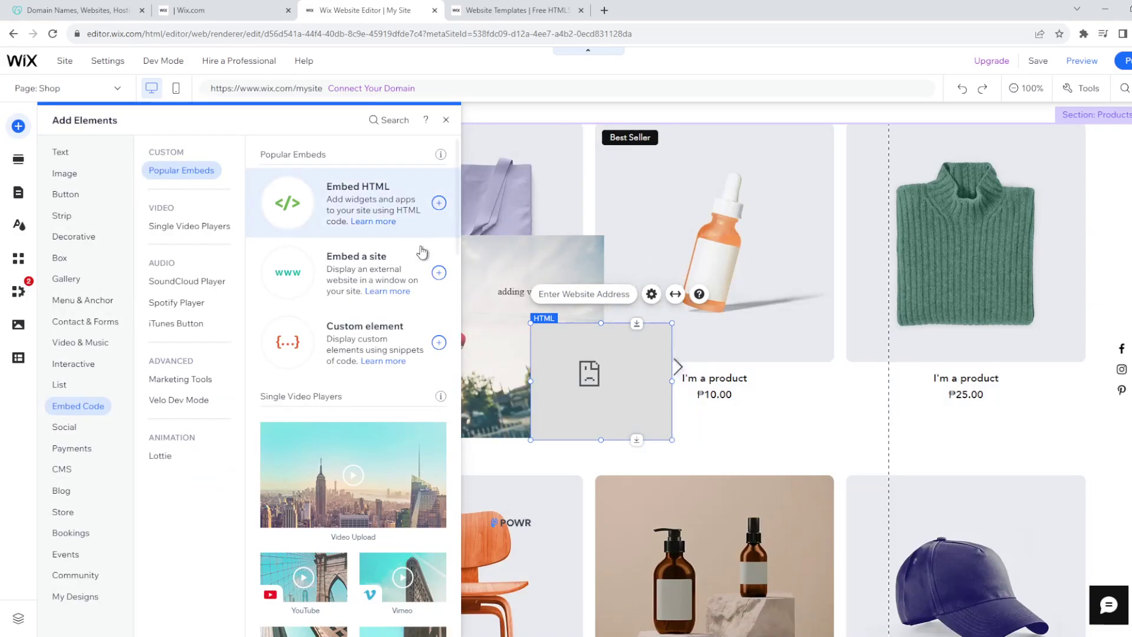
pyautogui.click(377, 341)
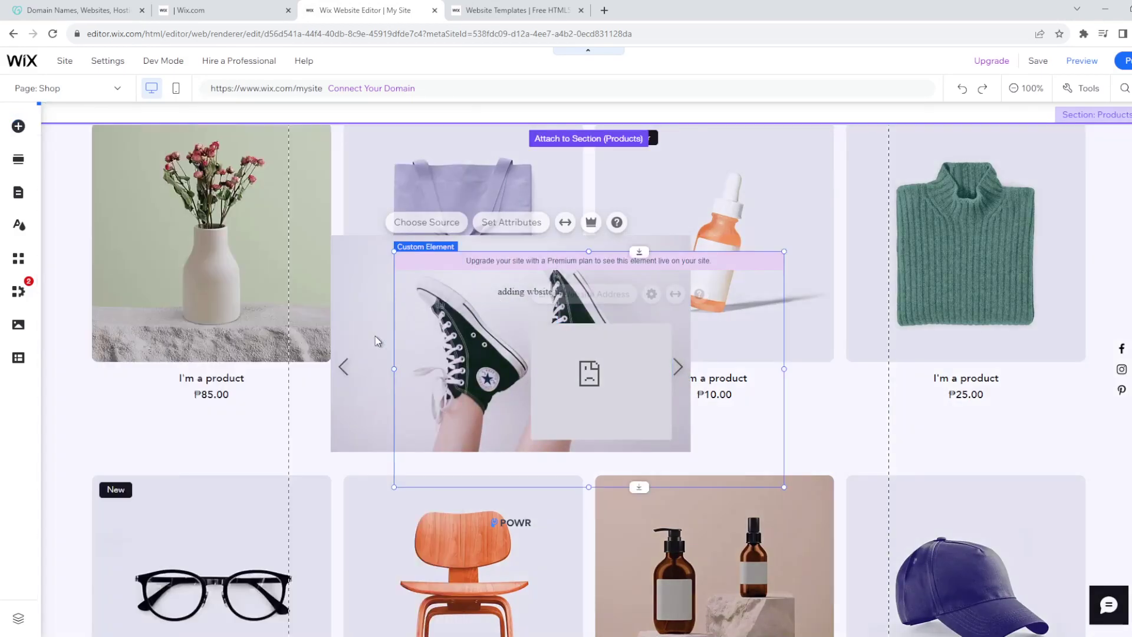